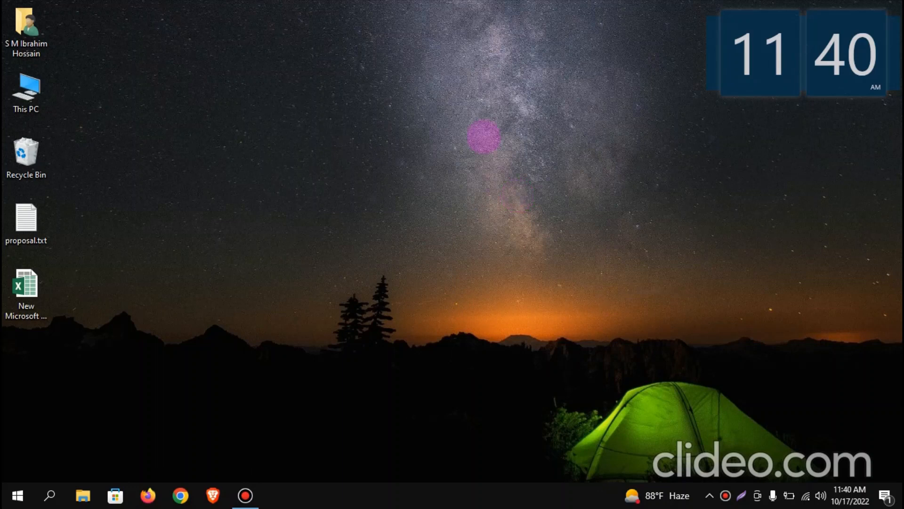
right_click(484, 137)
click(388, 179)
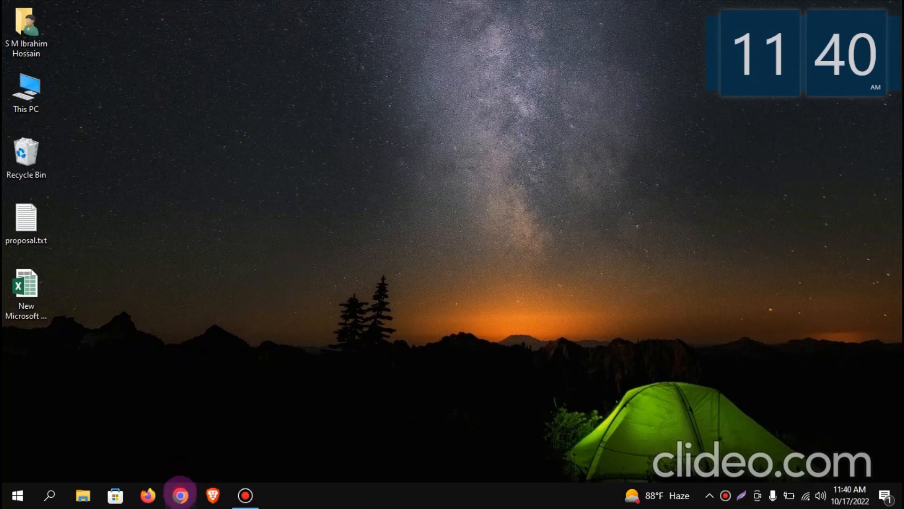
Open Chrome and search Google for "obs studio"
click(180, 495)
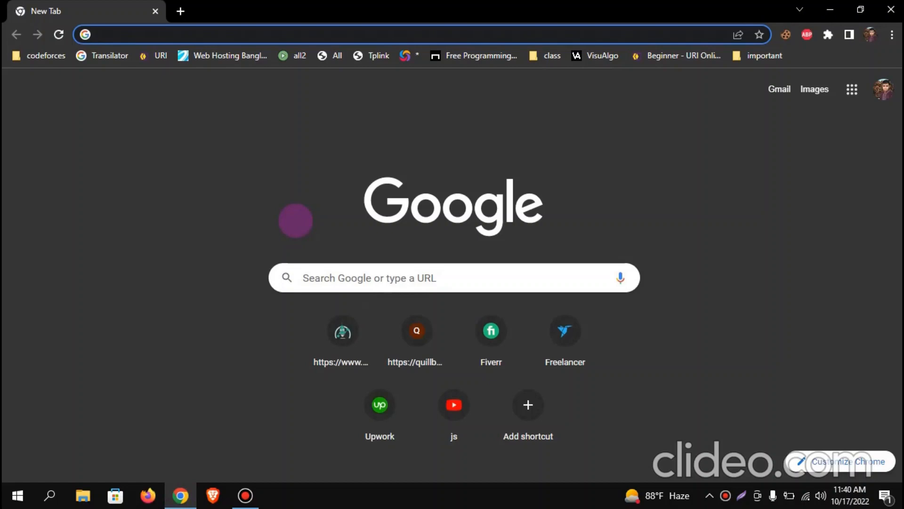
text(obs)
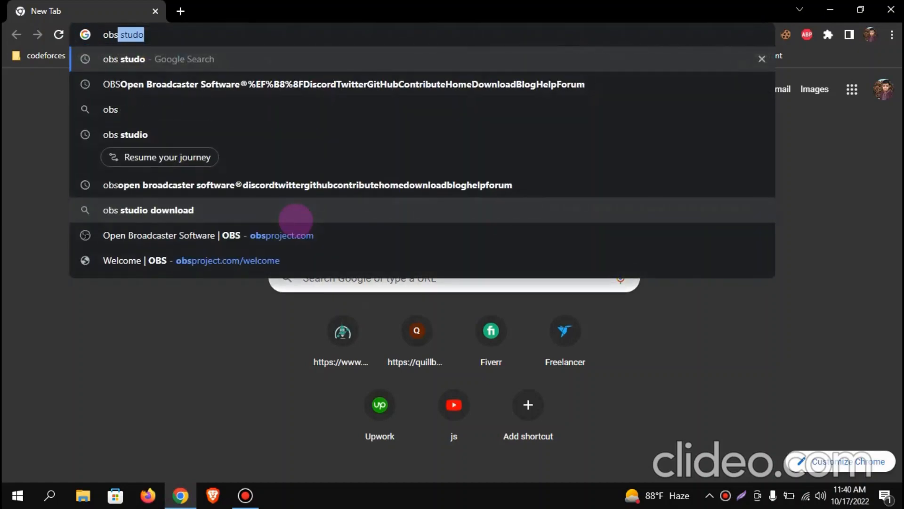
key(Right)
key(BackSpace)
key(BackSpace)
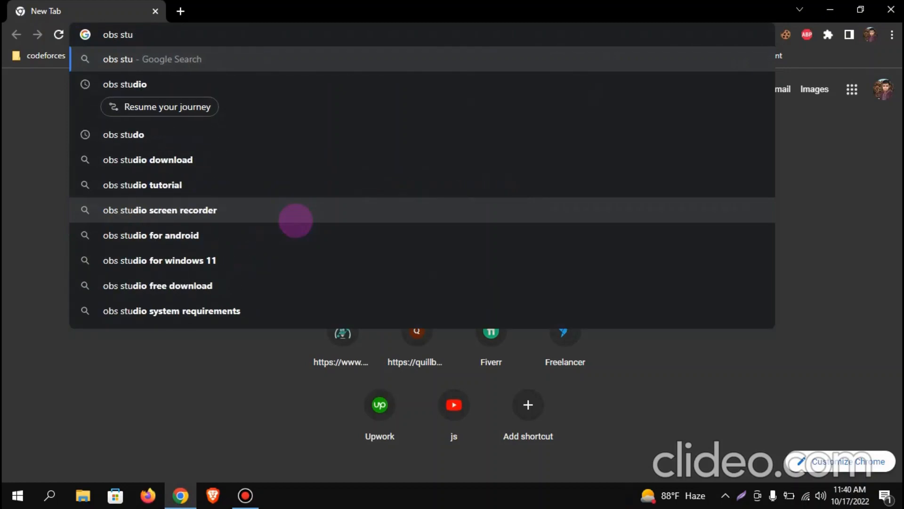
text(dio)
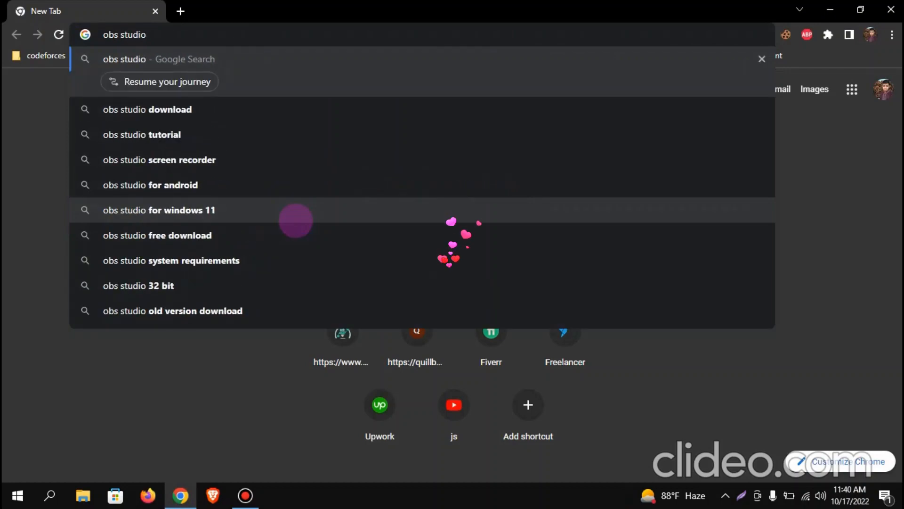
key(Return)
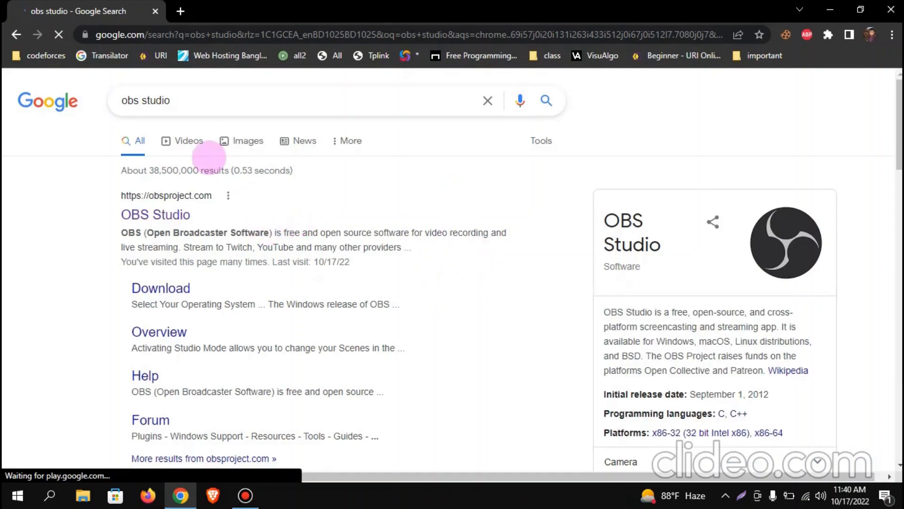
Look through the search results and open the official OBS Studio site, obsproject.com
scroll(501, 133, down, 5)
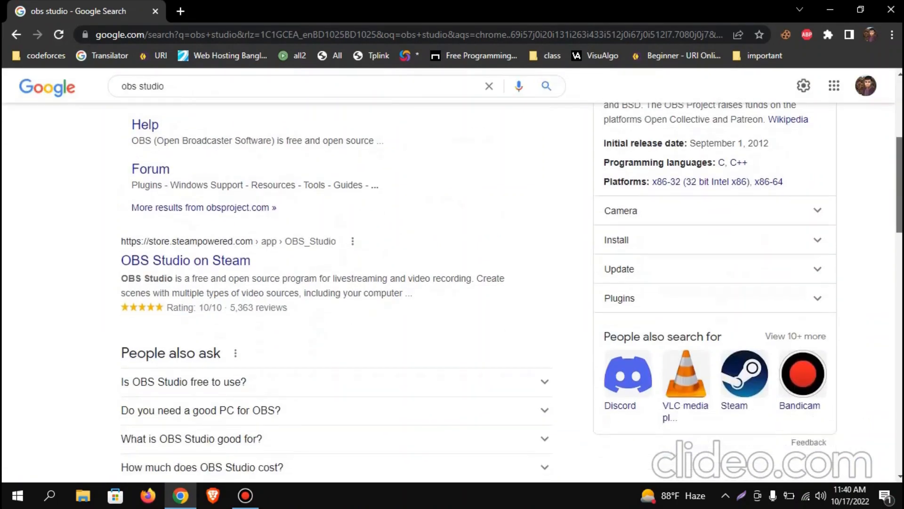
scroll(706, 128, down, 4)
scroll(707, 128, up, 9)
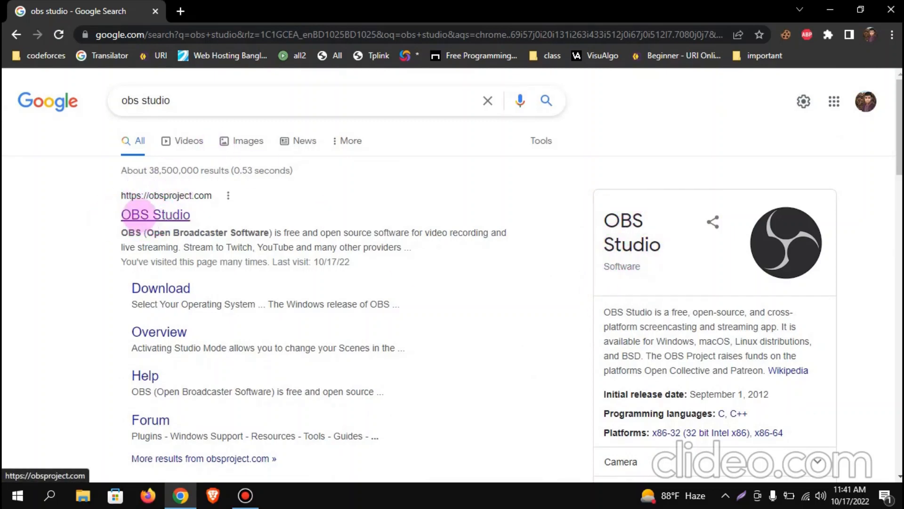
click(137, 213)
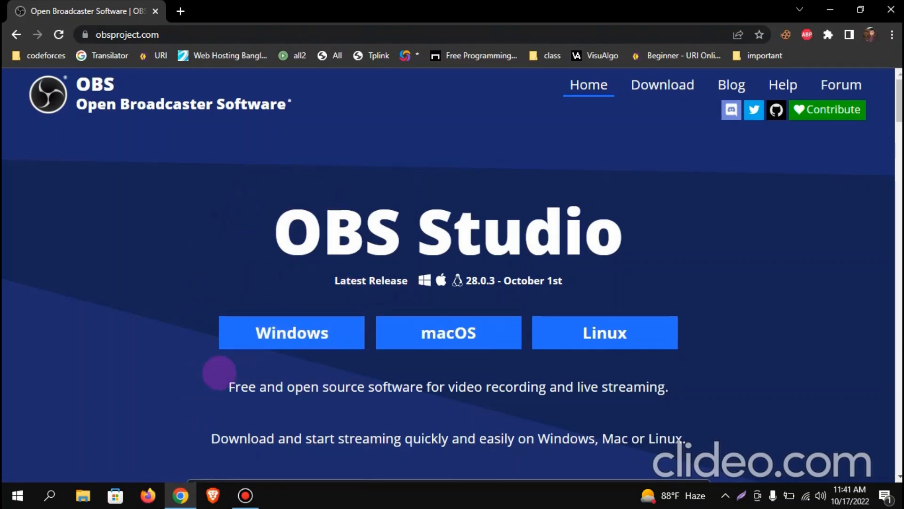
Download the Windows installer of OBS Studio, keeping the existing complete file, and open the folder it is saved in
click(279, 345)
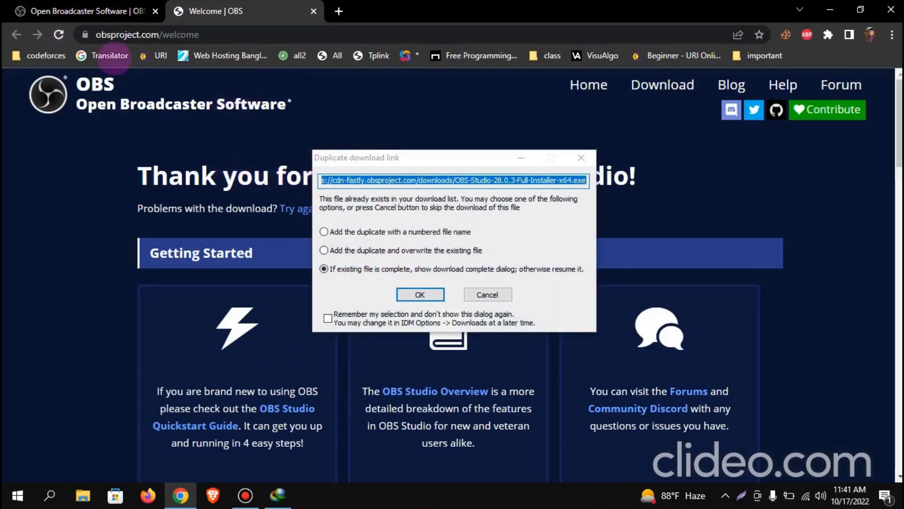
click(419, 294)
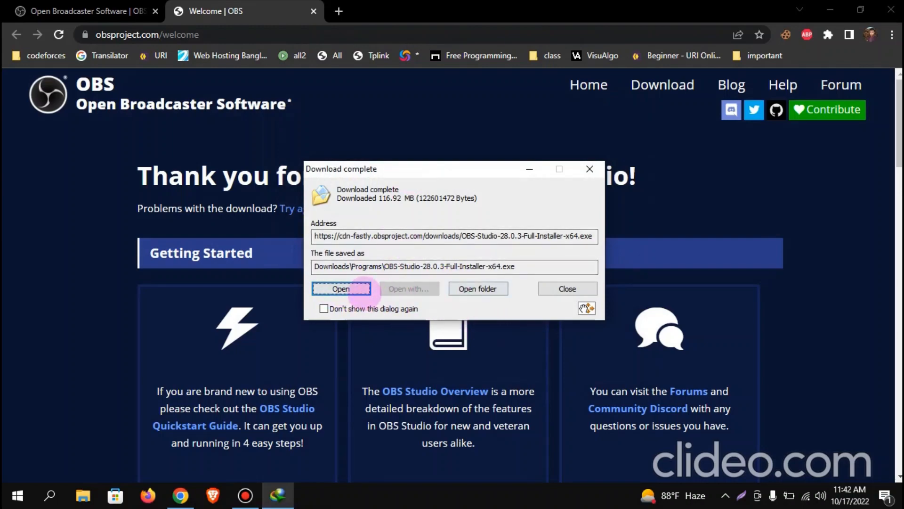
click(489, 289)
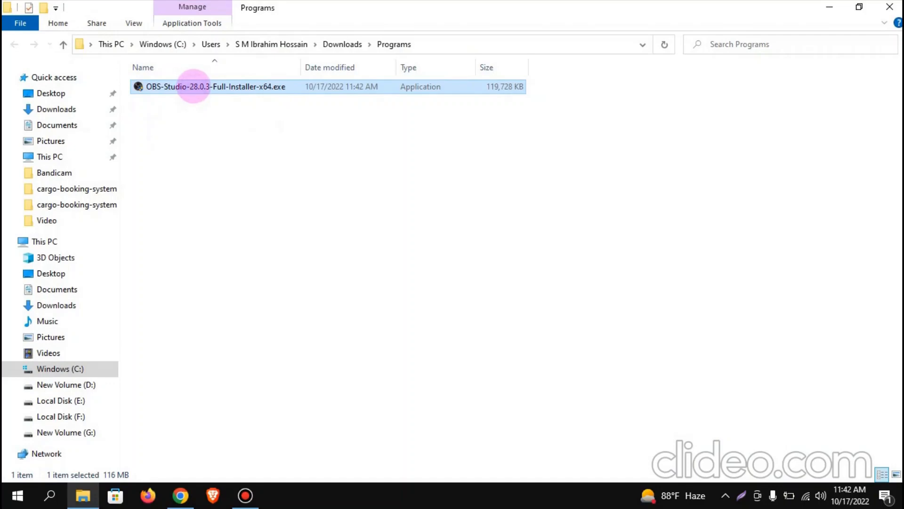
Run OBS-Studio-28.0.3-Full-Installer-x64.exe from the Programs folder and allow it to start
right_click(193, 87)
click(142, 93)
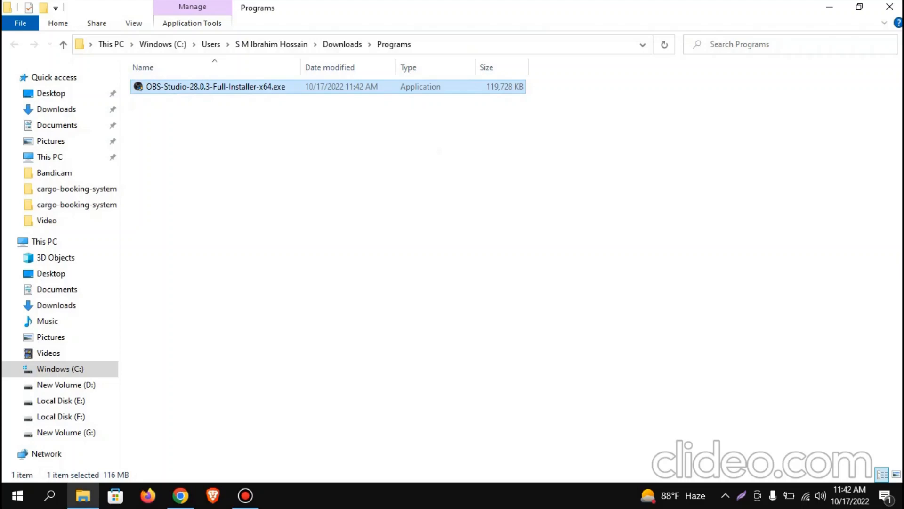
click(374, 336)
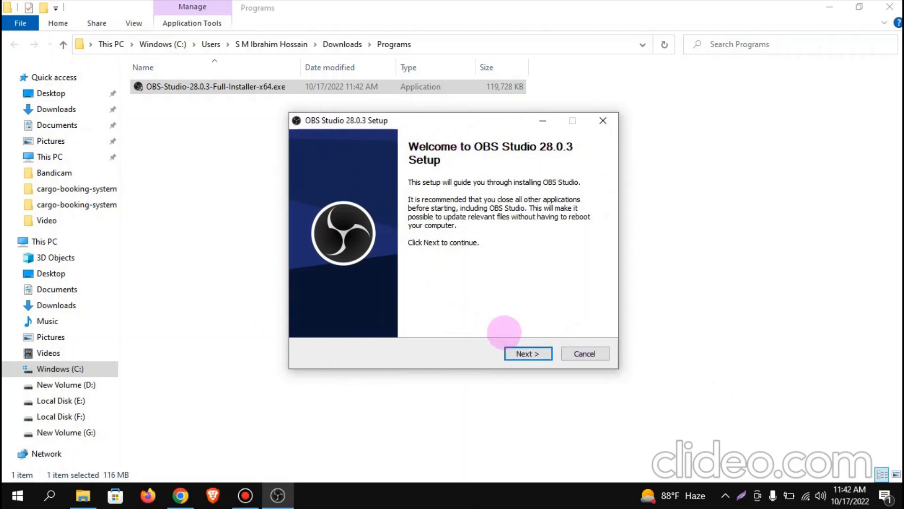
Install OBS Studio 28.0.3 into C:\Program Files\obs-studio, then finish the setup and close the browser
click(527, 353)
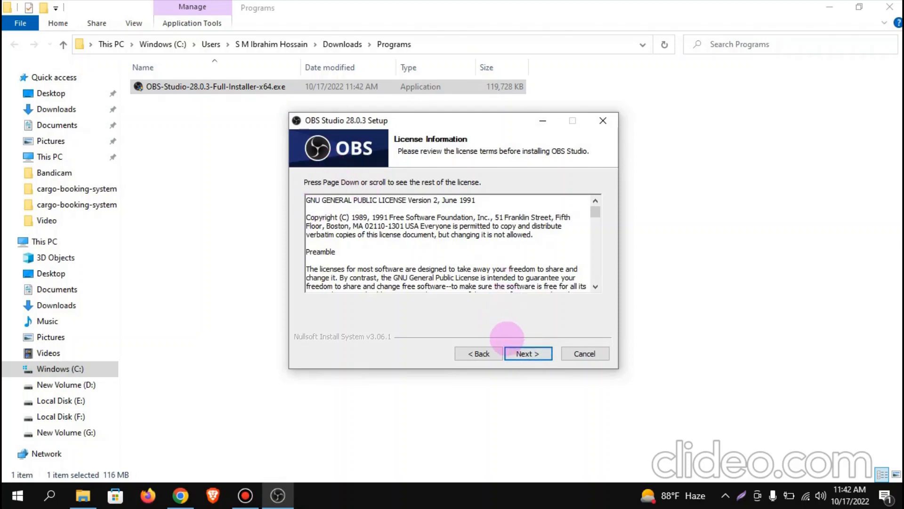
click(527, 351)
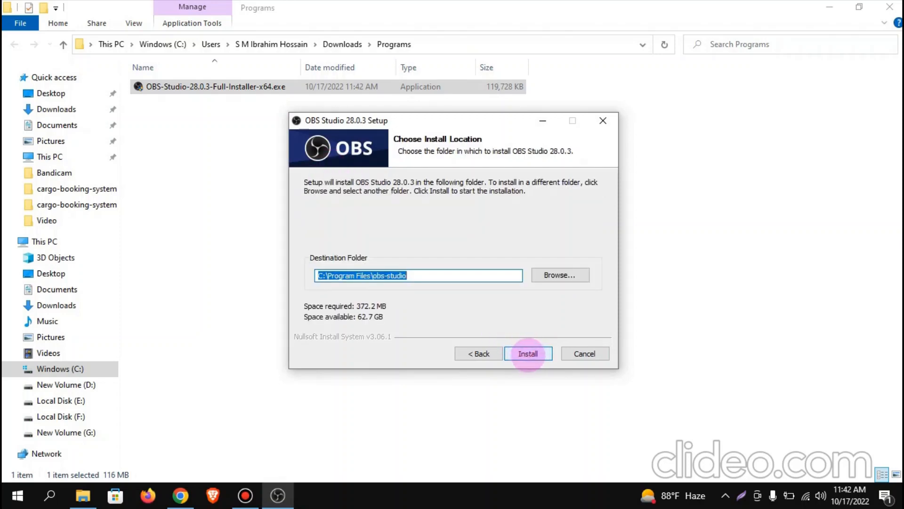
click(528, 353)
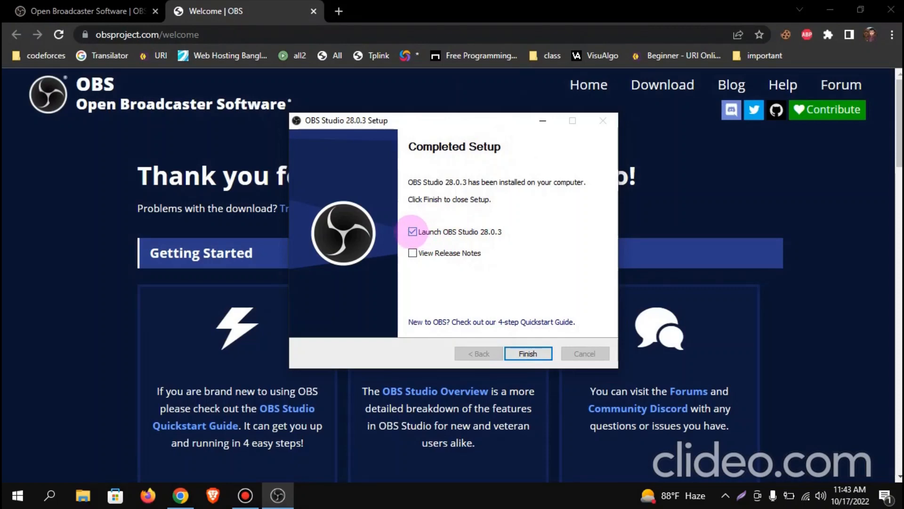
click(528, 354)
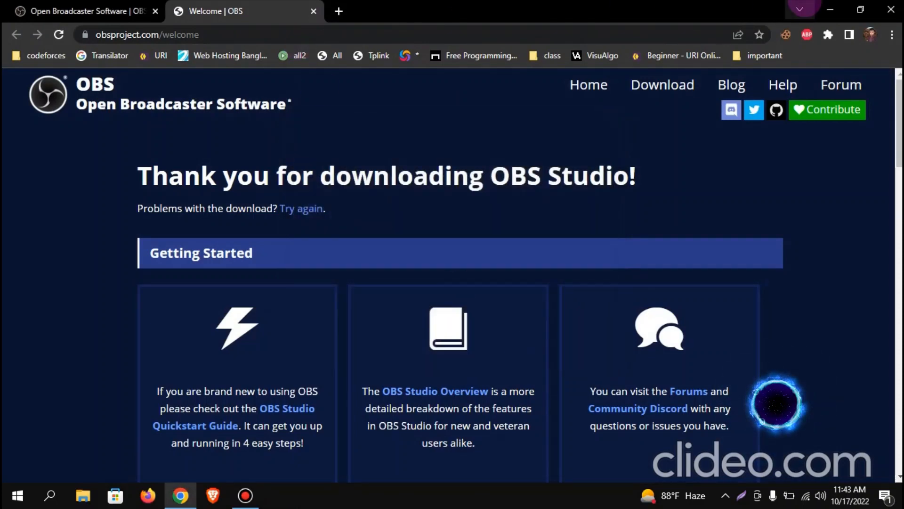
click(890, 10)
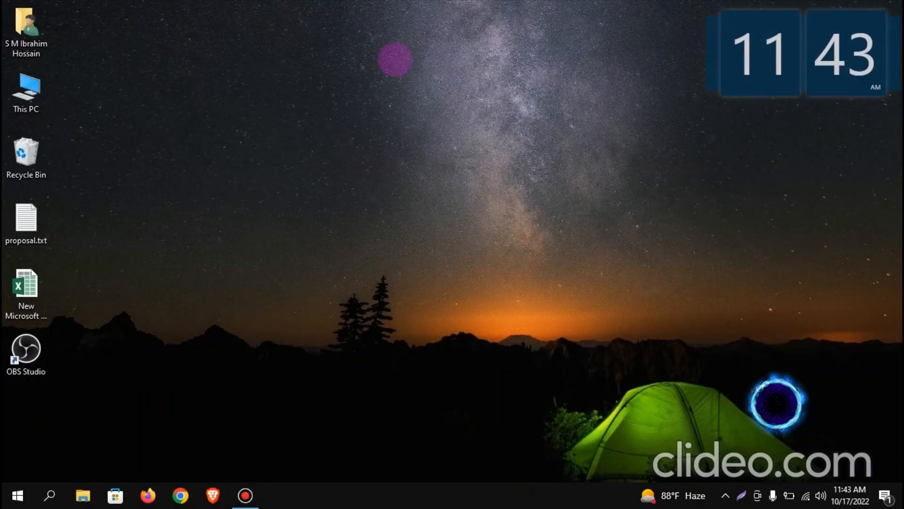
right_click(395, 60)
click(303, 99)
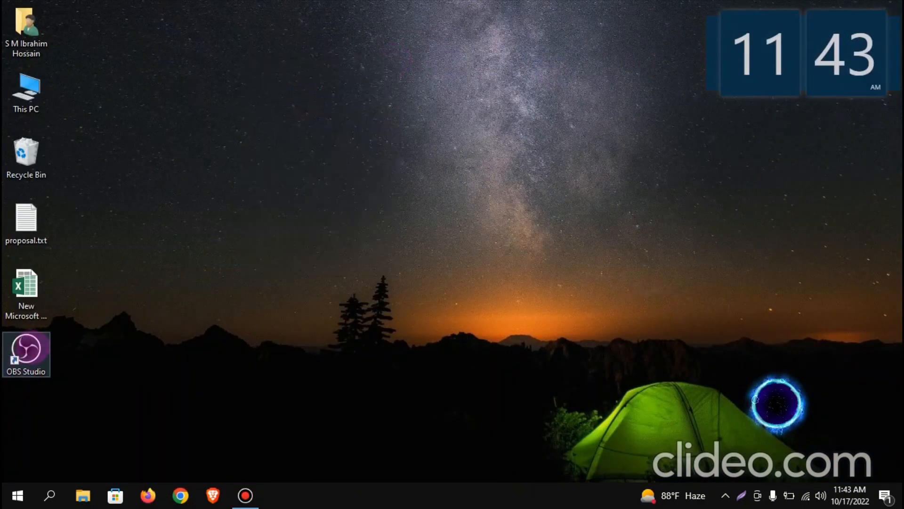
click(28, 353)
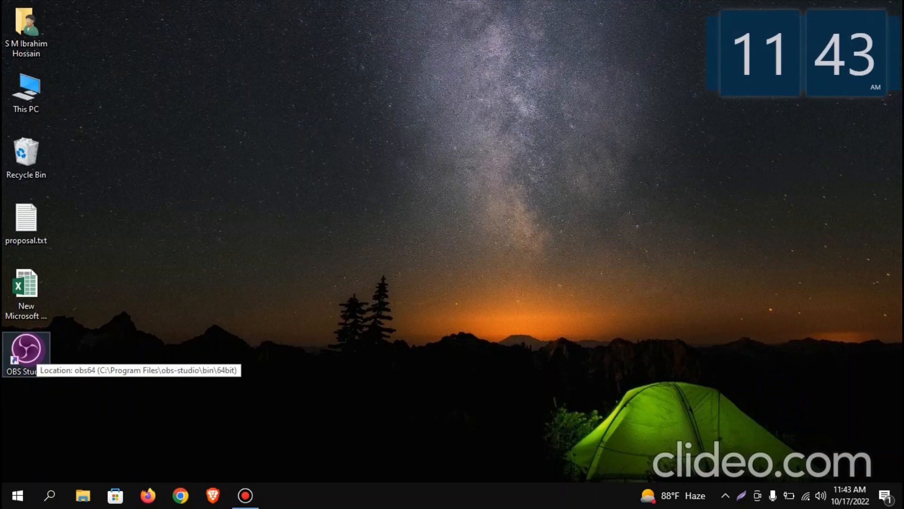
right_click(209, 45)
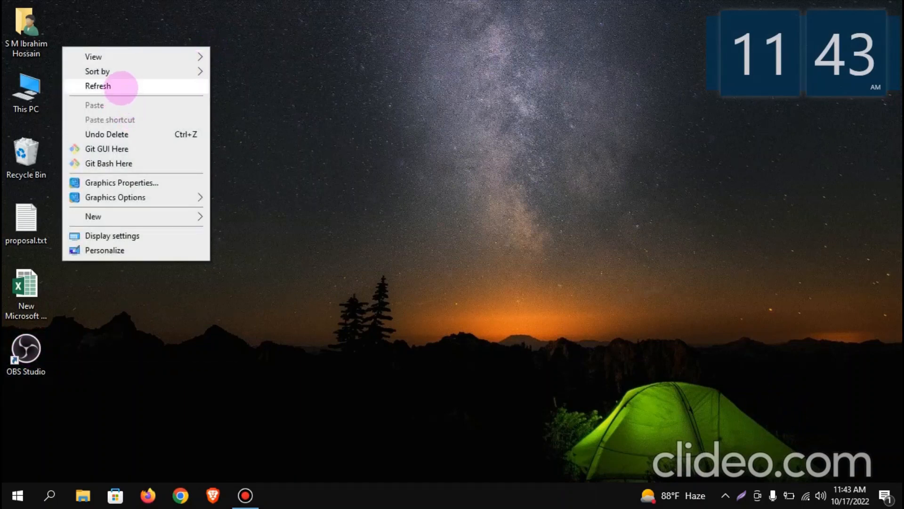
click(121, 87)
Launch OBS Studio from its desktop shortcut
click(43, 339)
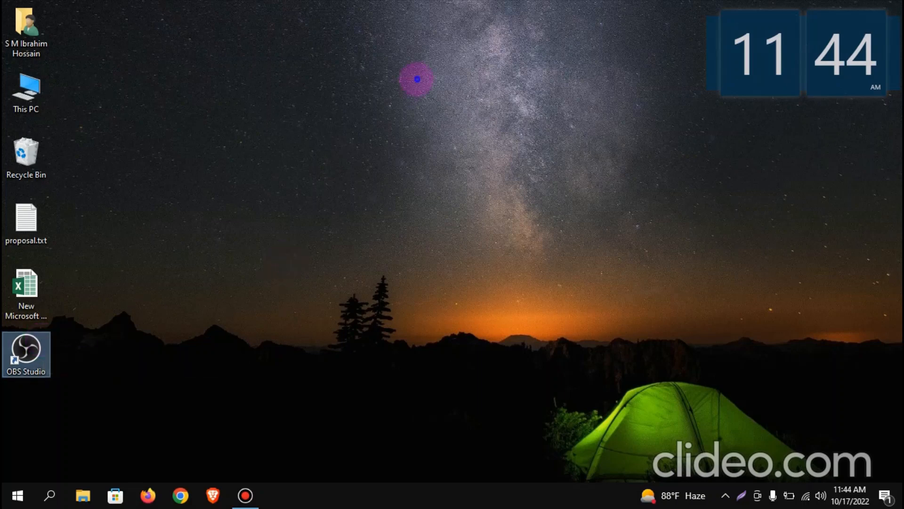
right_click(416, 79)
click(353, 121)
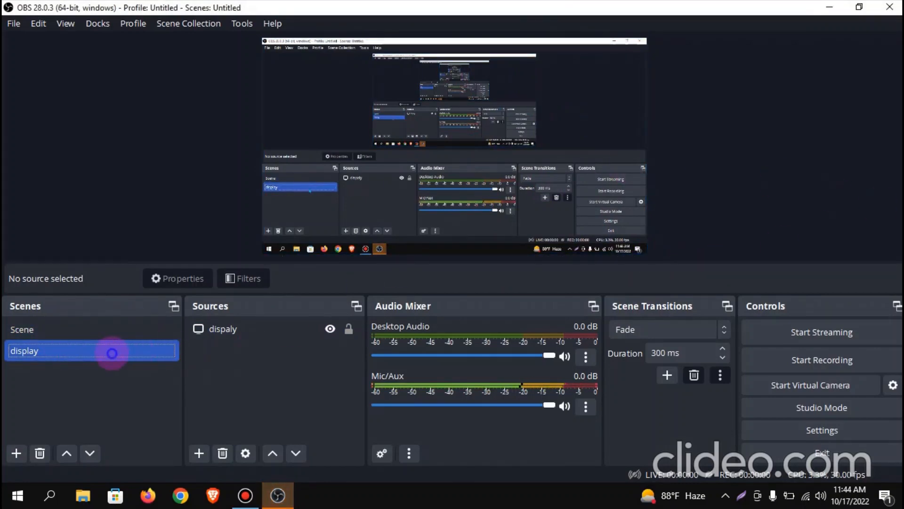
Remove the scene named "display" from the scene list and confirm the removal
right_click(112, 351)
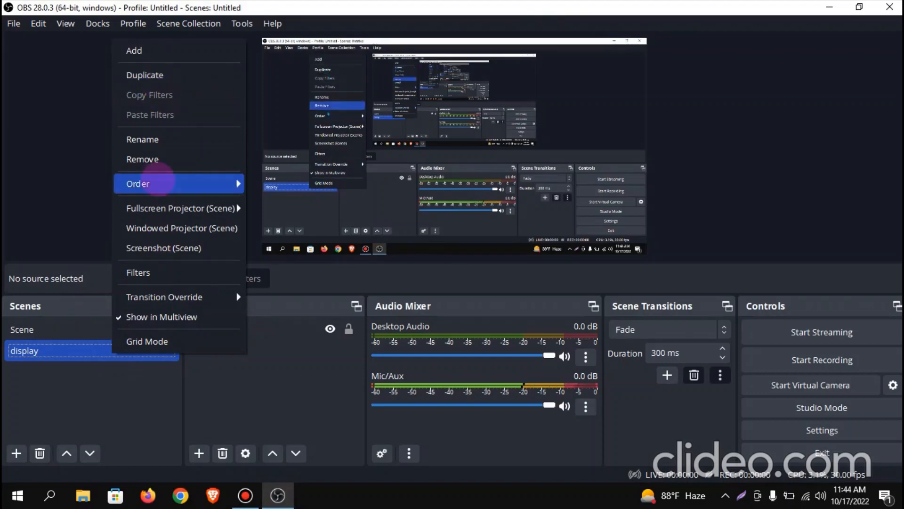
click(149, 160)
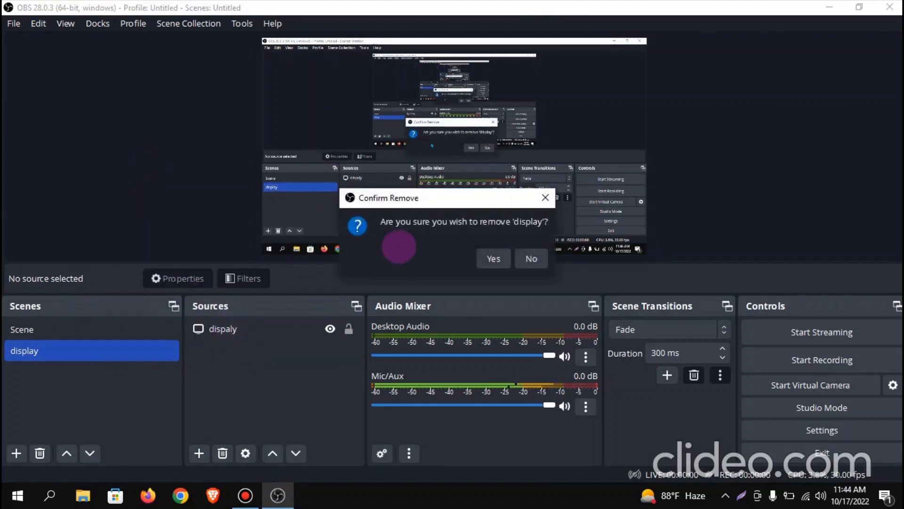
click(490, 259)
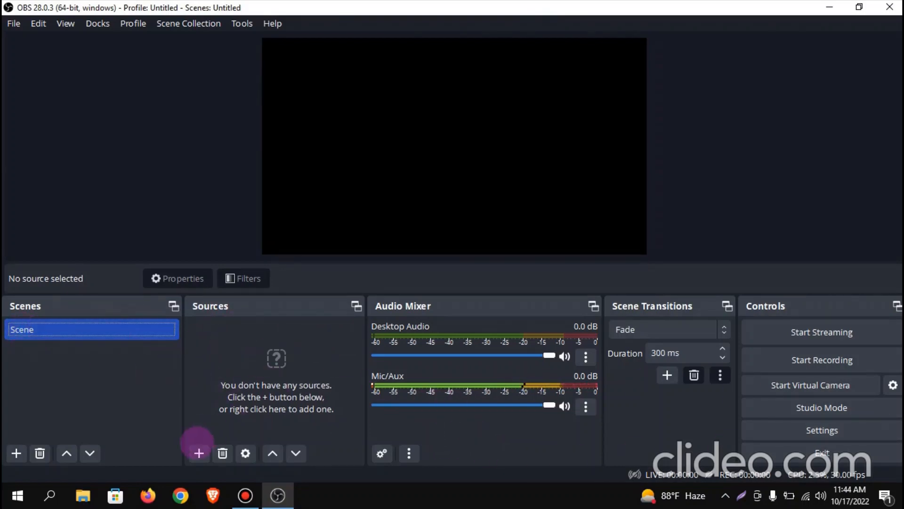
Add a Display Capture source named "Display" to the scene, with Automatic capture method, Display 1 (Primary Monitor) and Capture Cursor enabled
click(197, 453)
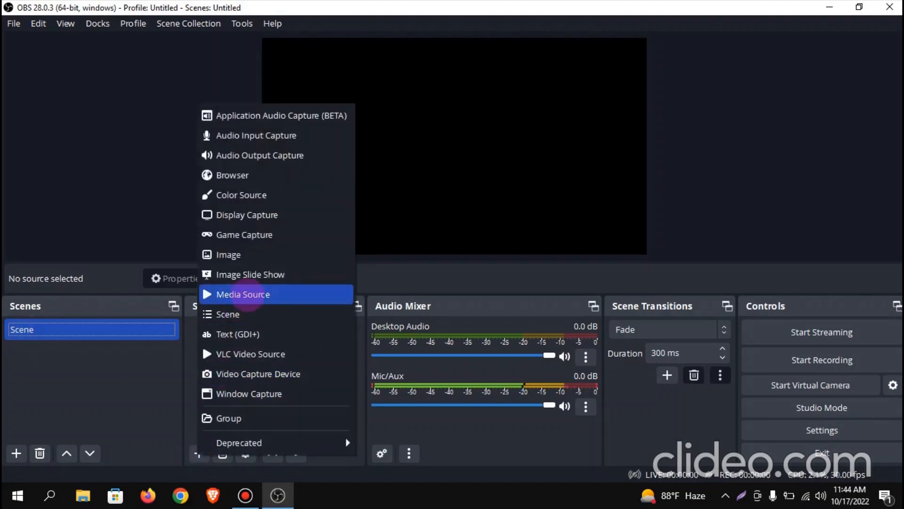
click(245, 215)
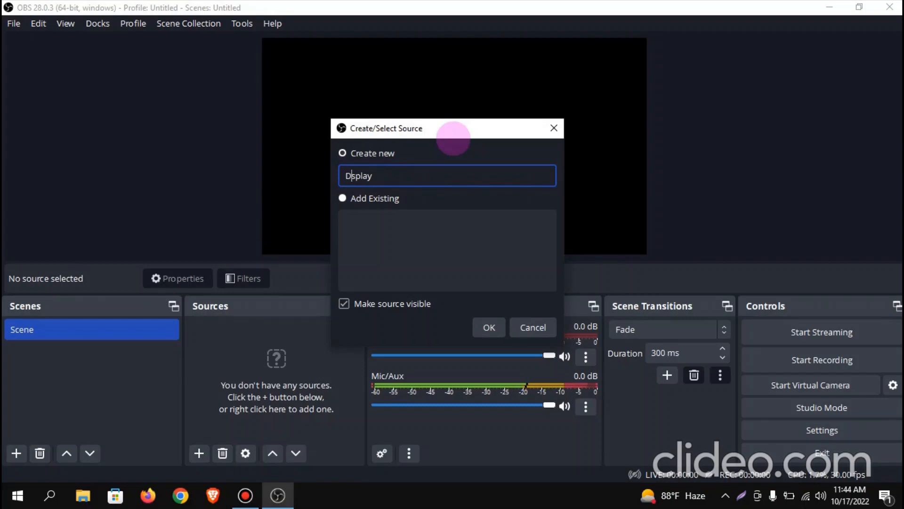
text(i)
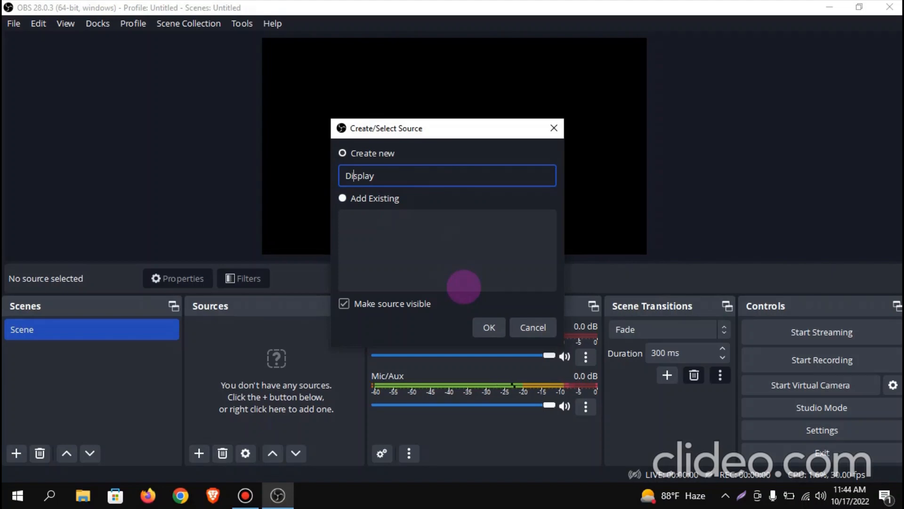
click(489, 326)
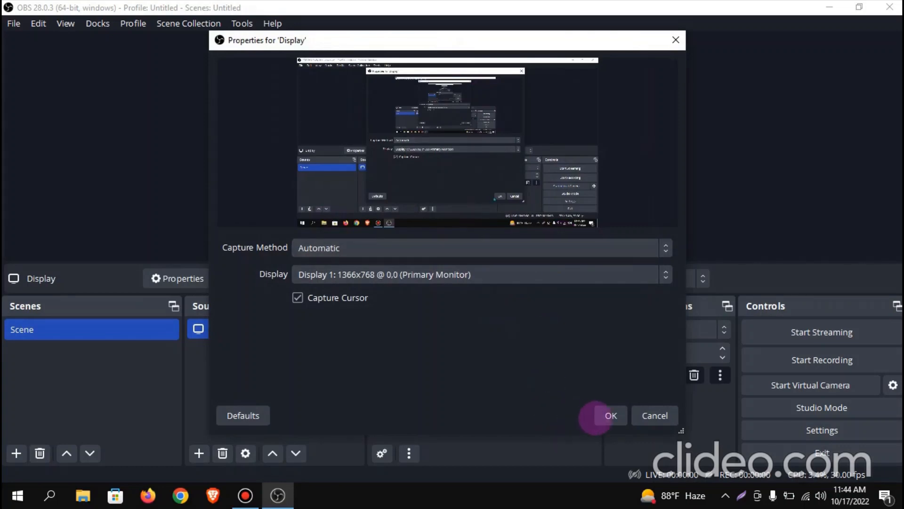
click(610, 415)
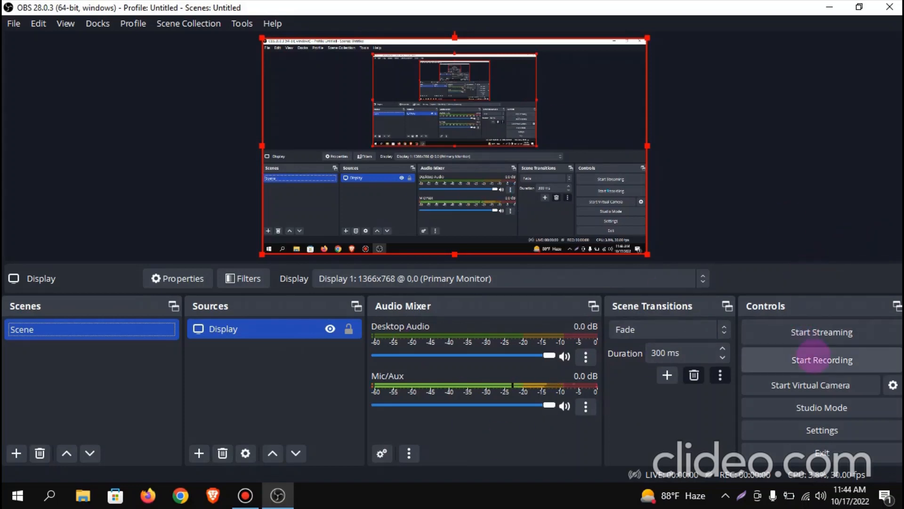
Start recording the screen, minimize OBS to show the desktop, and bring its window back
click(778, 359)
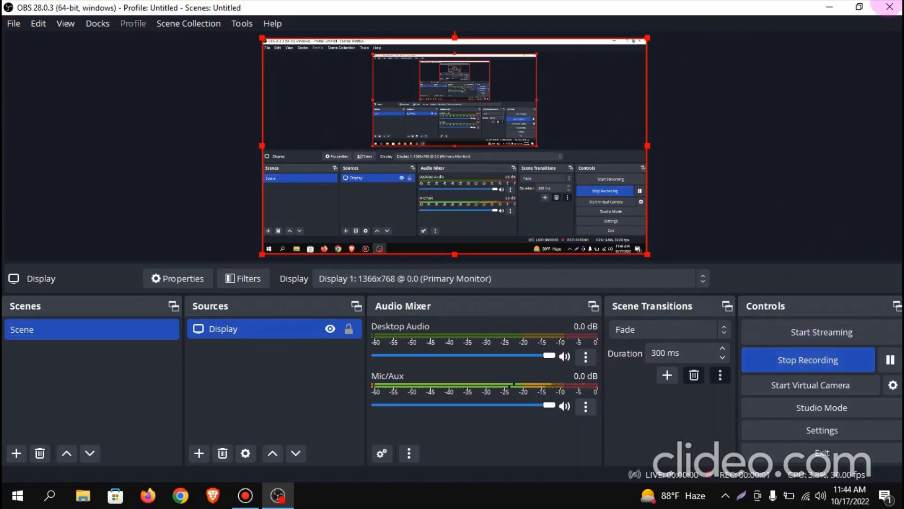
click(830, 6)
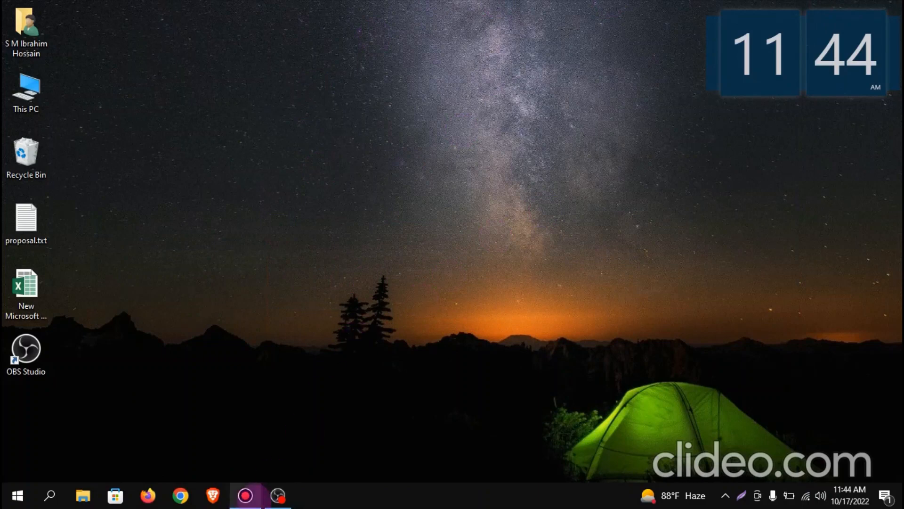
click(278, 495)
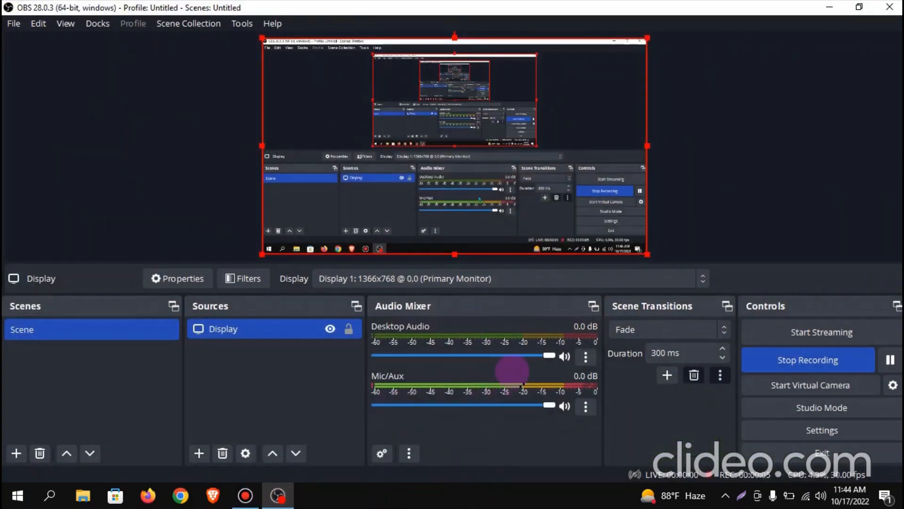
Try lower Mic/Aux volume levels in the audio mixer, ending back at 0.0 dB
mouse_move(548, 356)
mouse_down()
mouse_move(468, 353)
mouse_move(556, 351)
mouse_up()
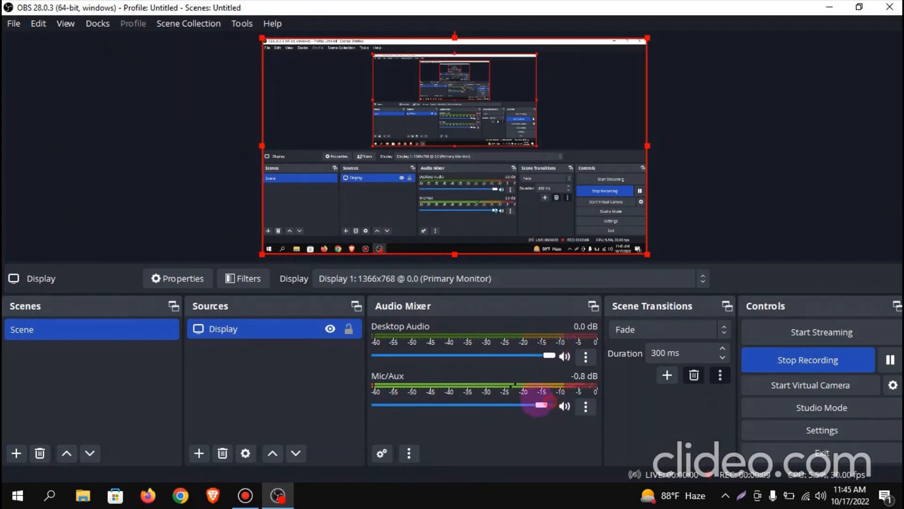
drag(538, 405, 506, 405)
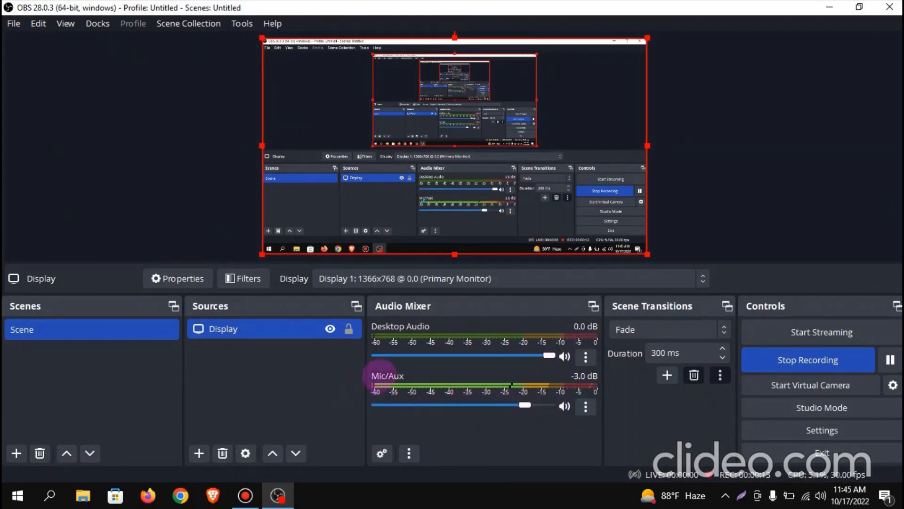
mouse_move(525, 405)
mouse_down()
mouse_move(453, 405)
mouse_move(536, 404)
mouse_up()
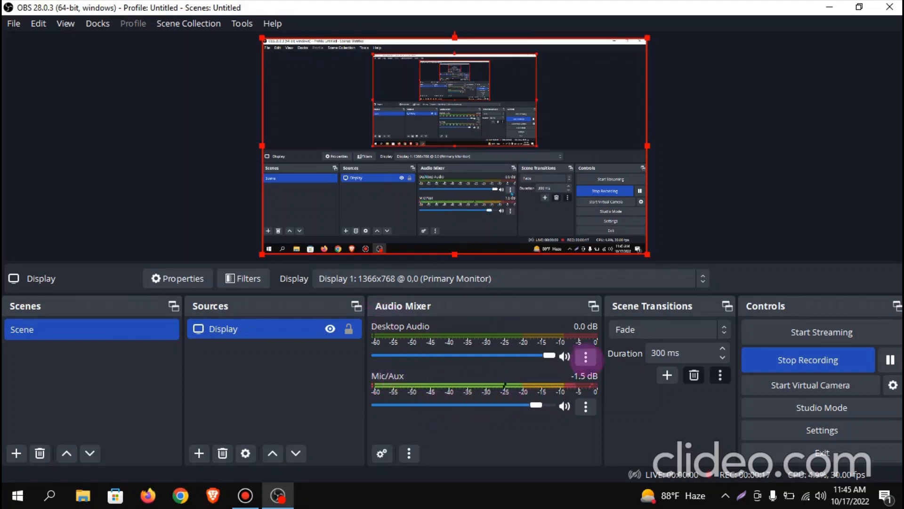
mouse_move(548, 355)
mouse_down()
mouse_move(453, 355)
mouse_move(549, 355)
mouse_up()
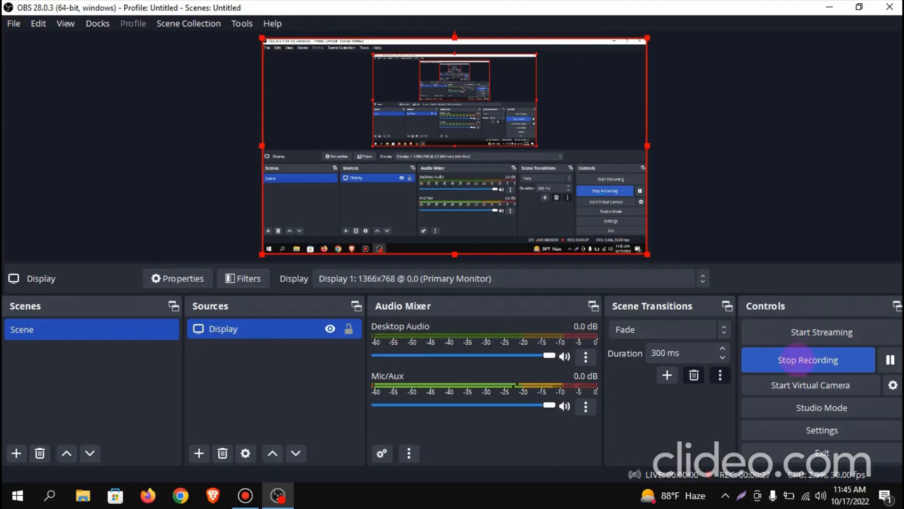
Stop the screen recording and minimize OBS Studio to get to the desktop
click(807, 359)
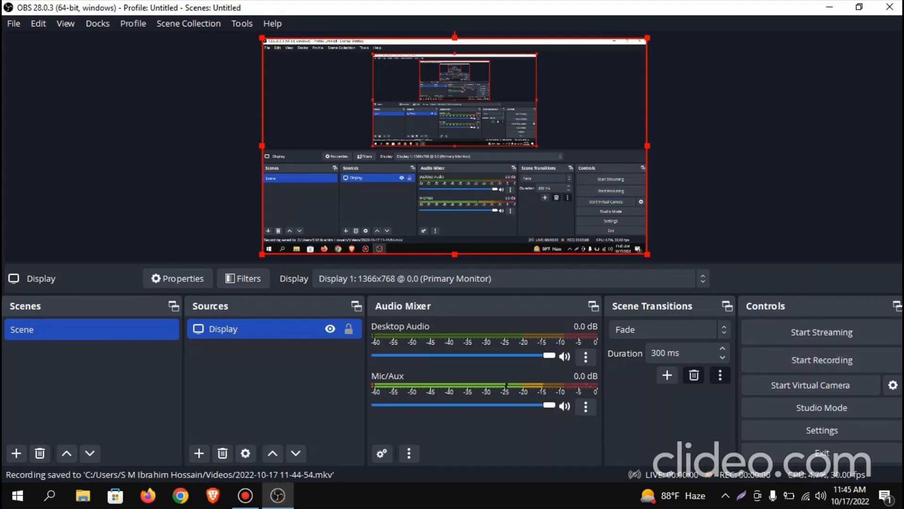
click(828, 7)
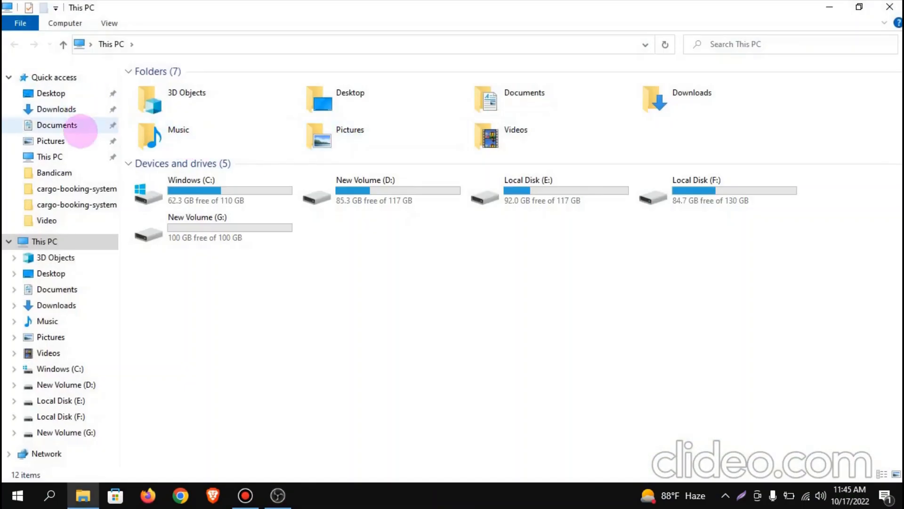
Open the Videos folder inside the user's profile folder to locate the saved recording
click(51, 220)
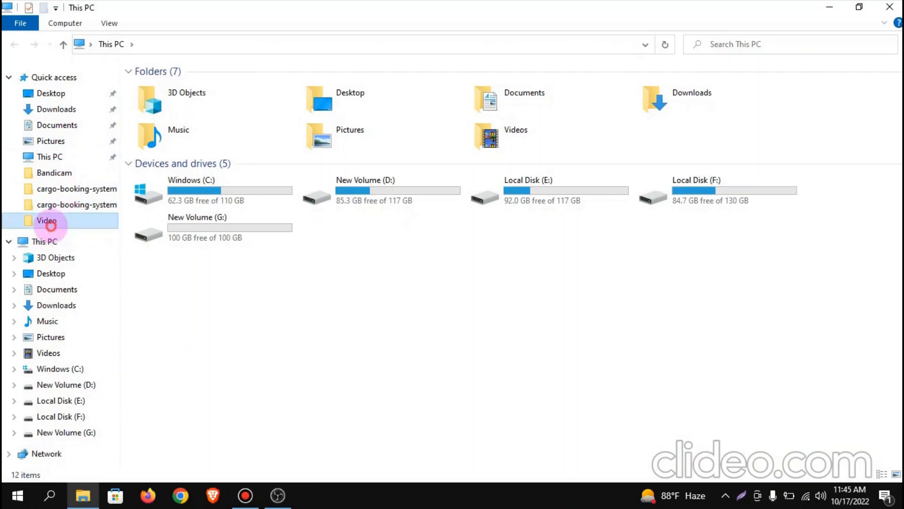
click(890, 7)
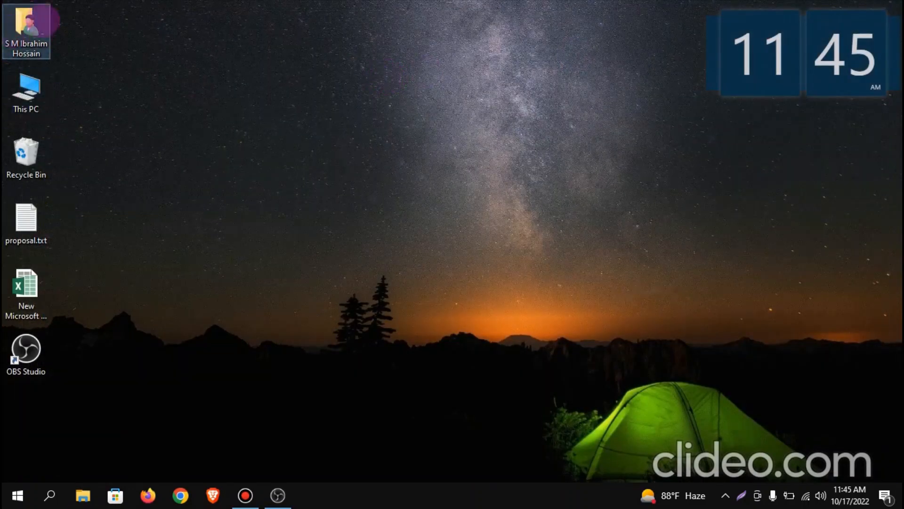
double_click(42, 22)
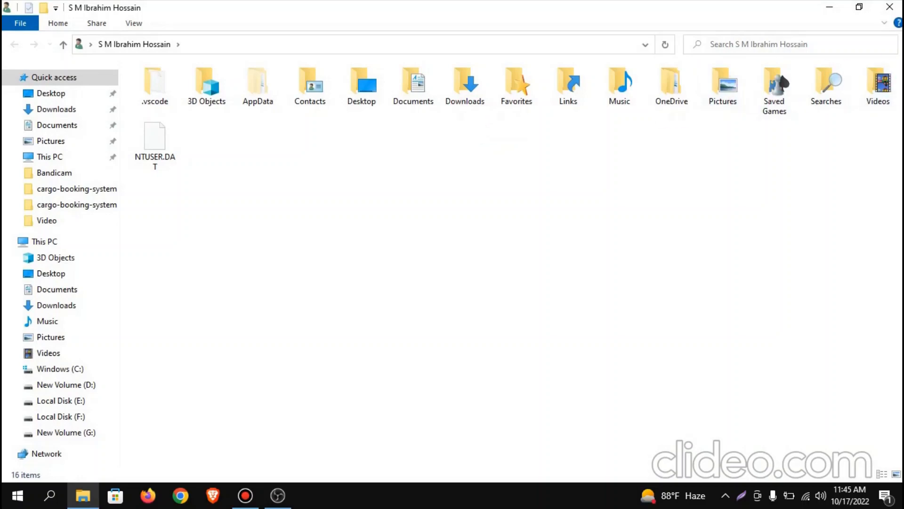
double_click(878, 87)
click(236, 113)
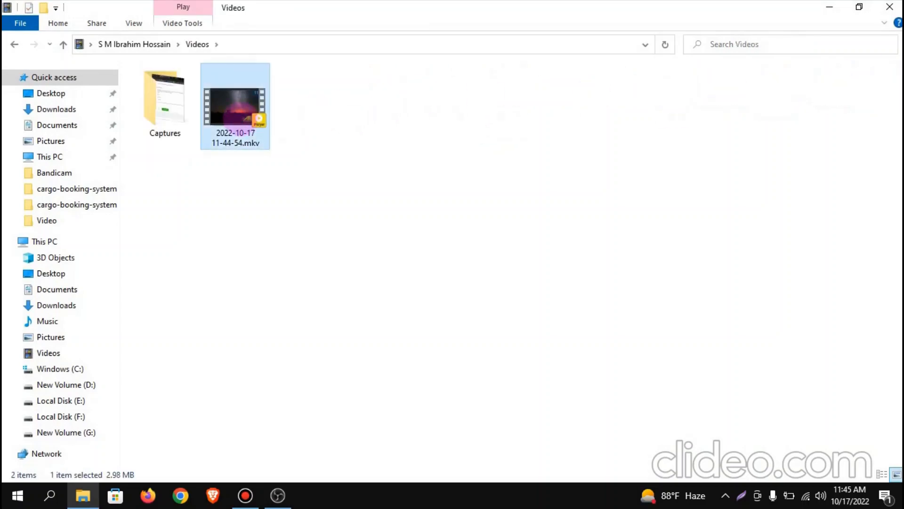
right_click(249, 118)
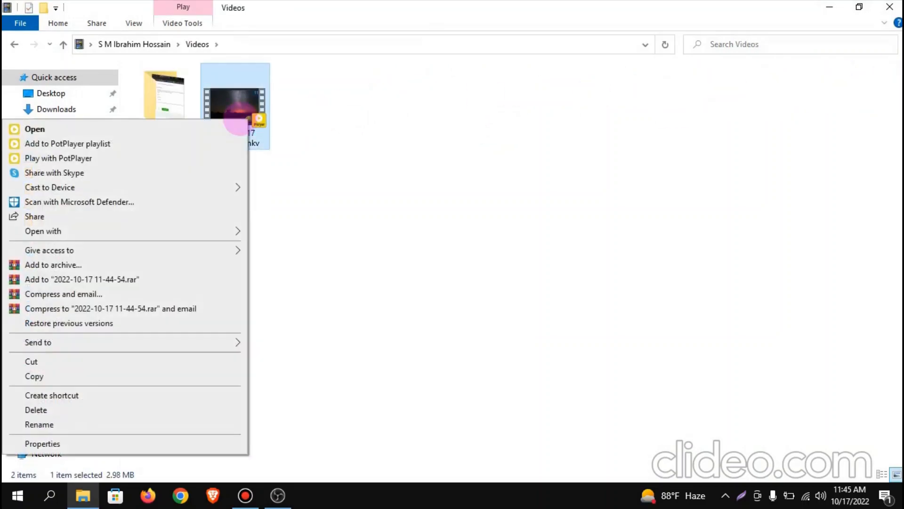
click(189, 130)
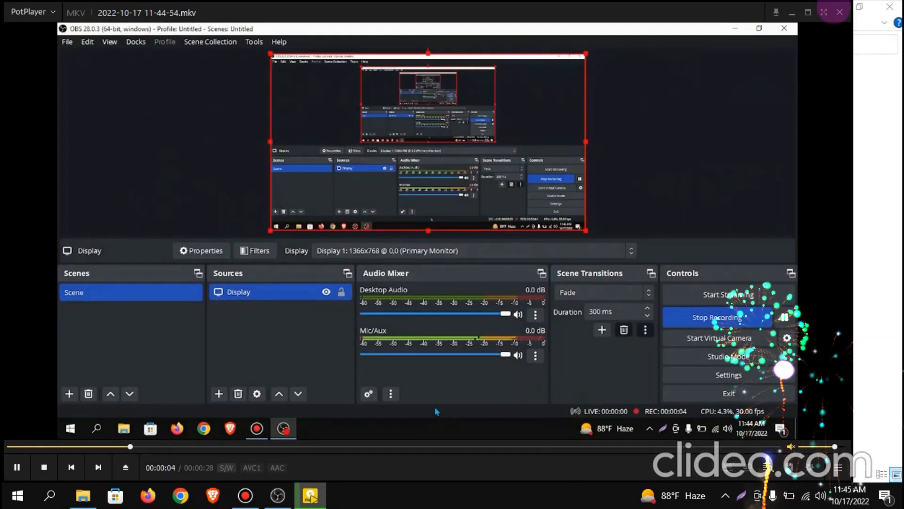
click(840, 11)
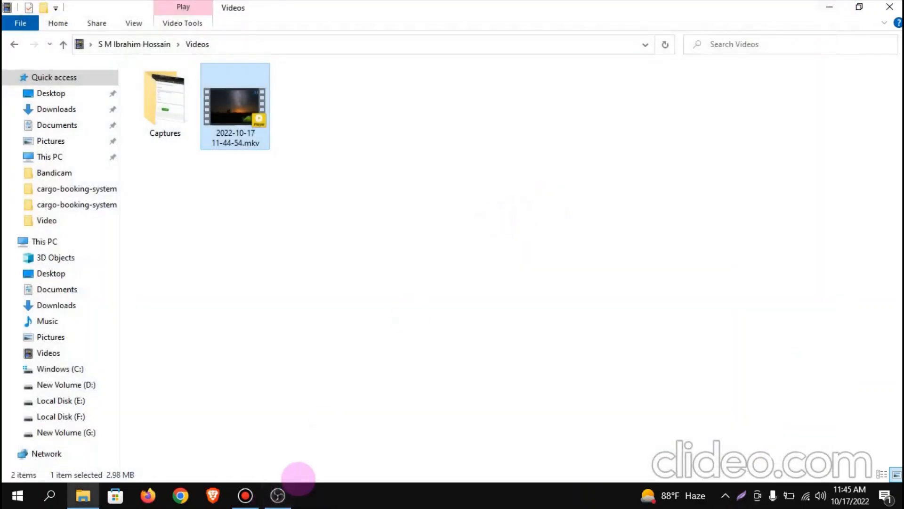
Switch back to OBS Studio and bring up the Bandicam recorder window
click(278, 496)
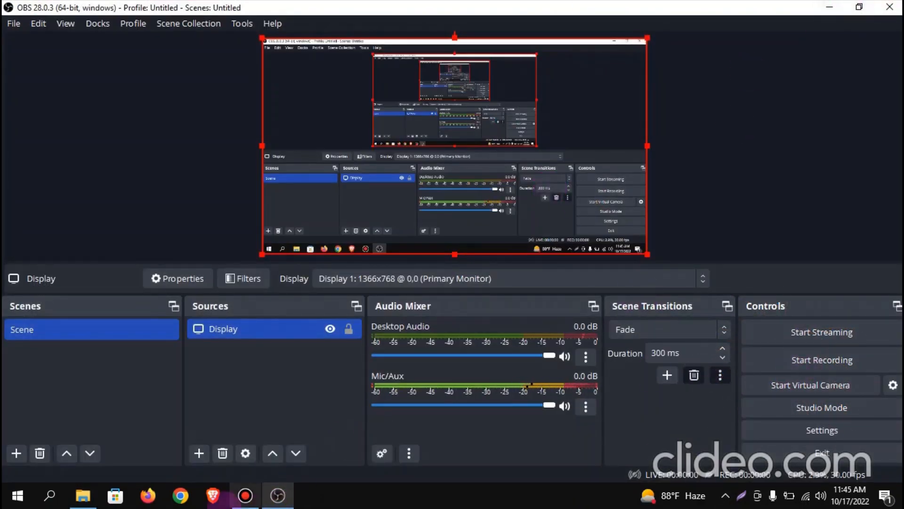
click(246, 496)
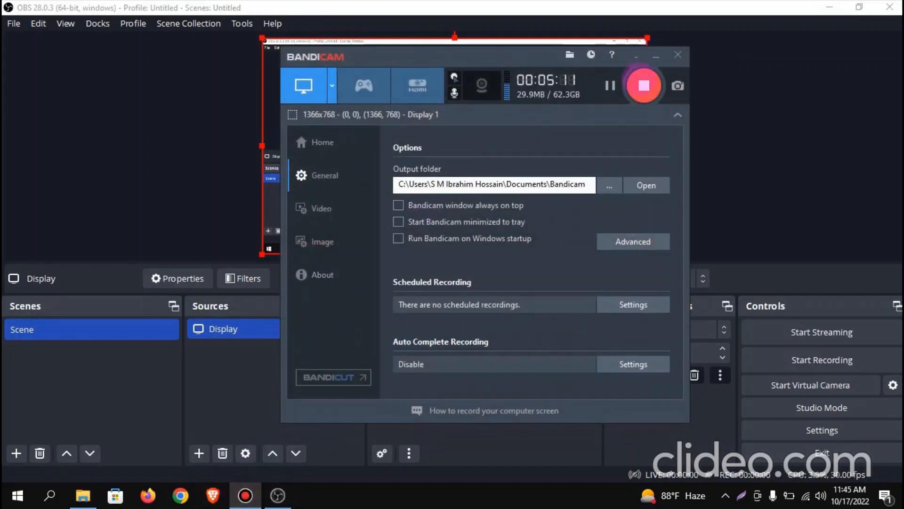